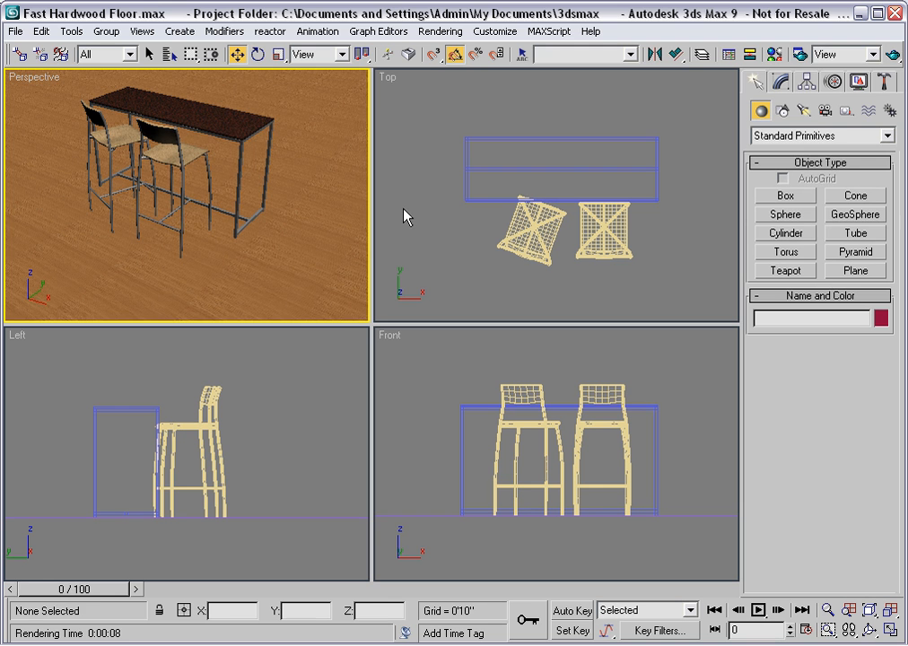
- Examine the alternative production renderers, including mental ray and V-Ray, in the render settings without assigning one
{"action": "middle_click_drag", "start_coordinate": [201, 196], "coordinate": [182, 201]}
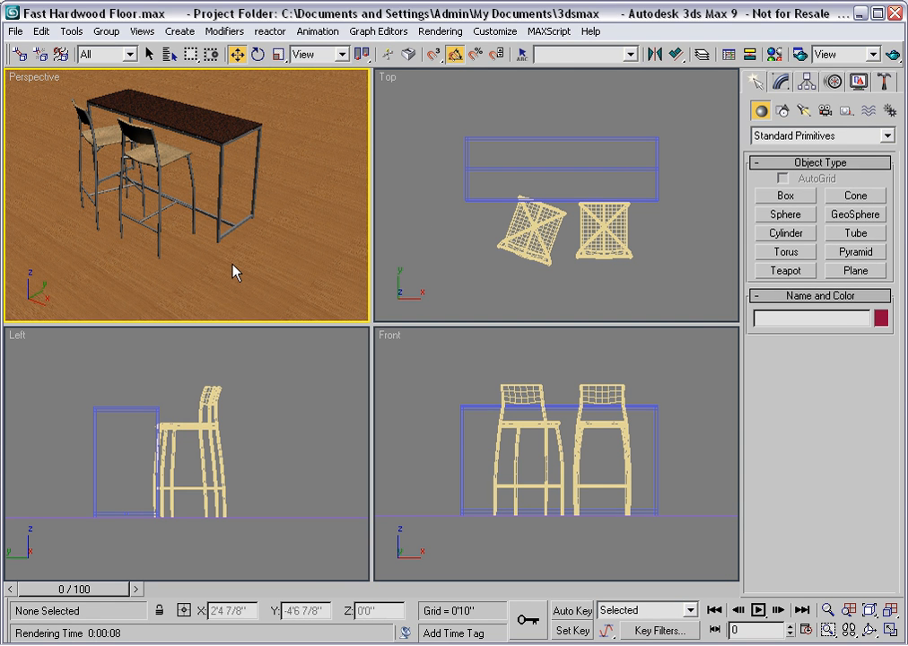
{"action": "left_click", "coordinate": [800, 56]}
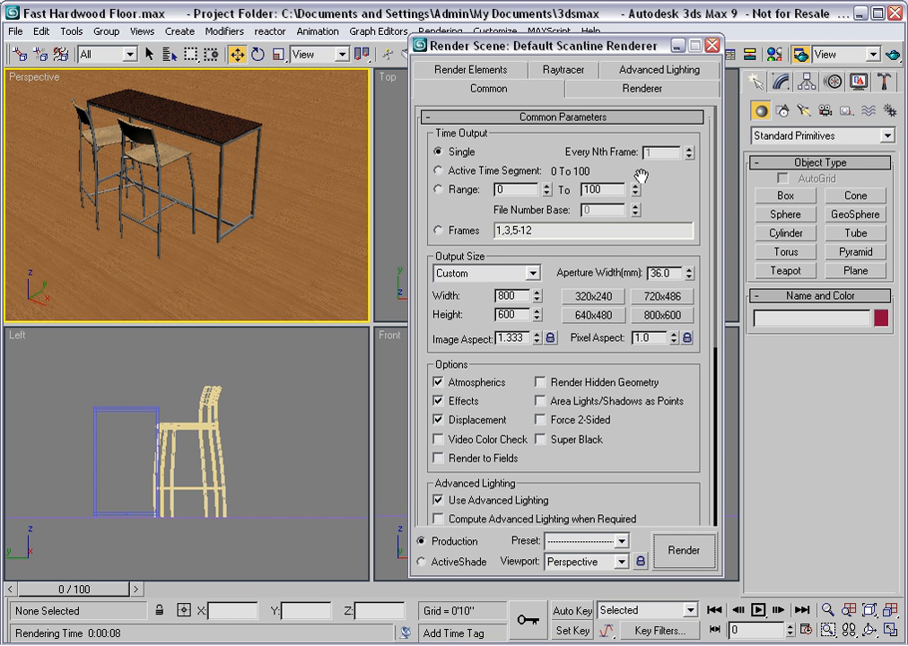
{"action": "left_click_drag", "start_coordinate": [570, 522], "coordinate": [549, 149]}
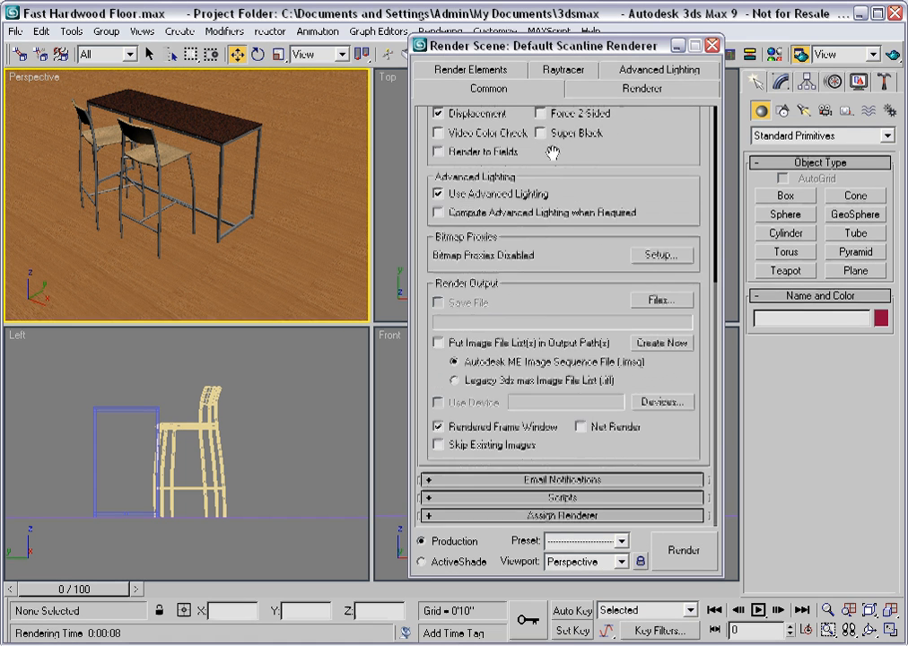
{"action": "left_click", "coordinate": [518, 516]}
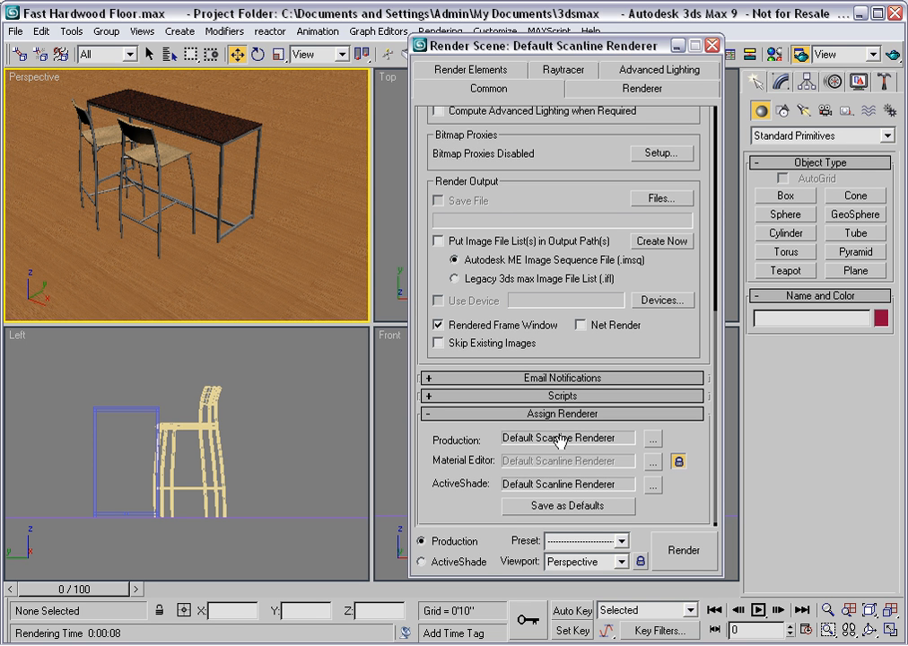
{"action": "left_click", "coordinate": [654, 443]}
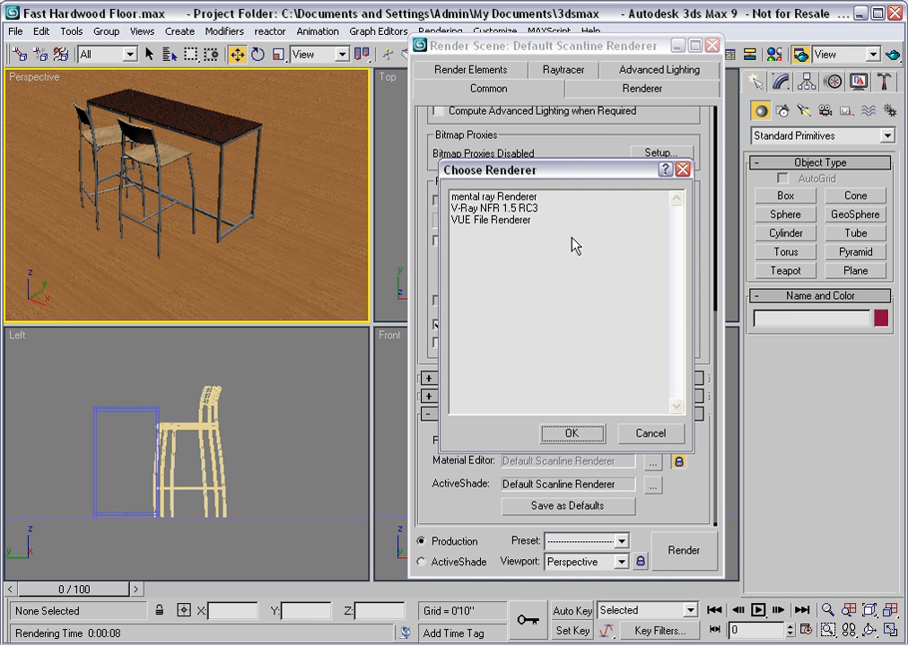
{"action": "left_click", "coordinate": [550, 198]}
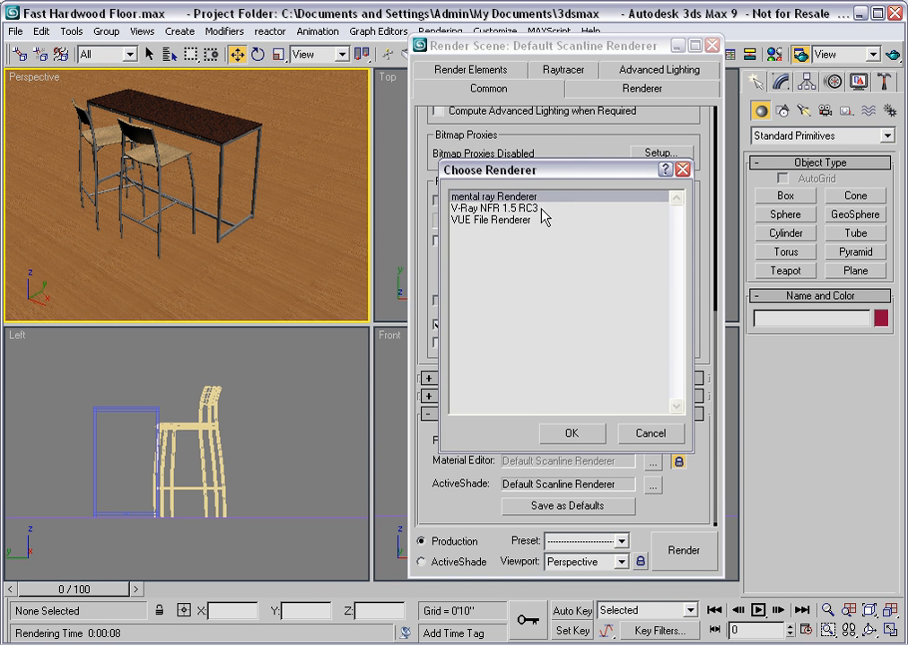
{"action": "left_click", "coordinate": [544, 209]}
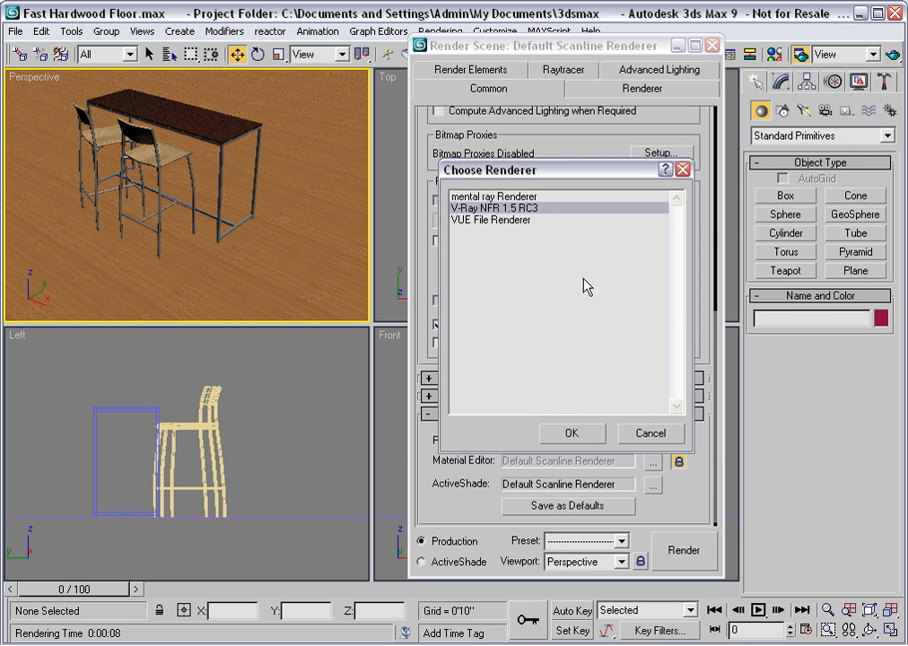
{"action": "left_click", "coordinate": [648, 435]}
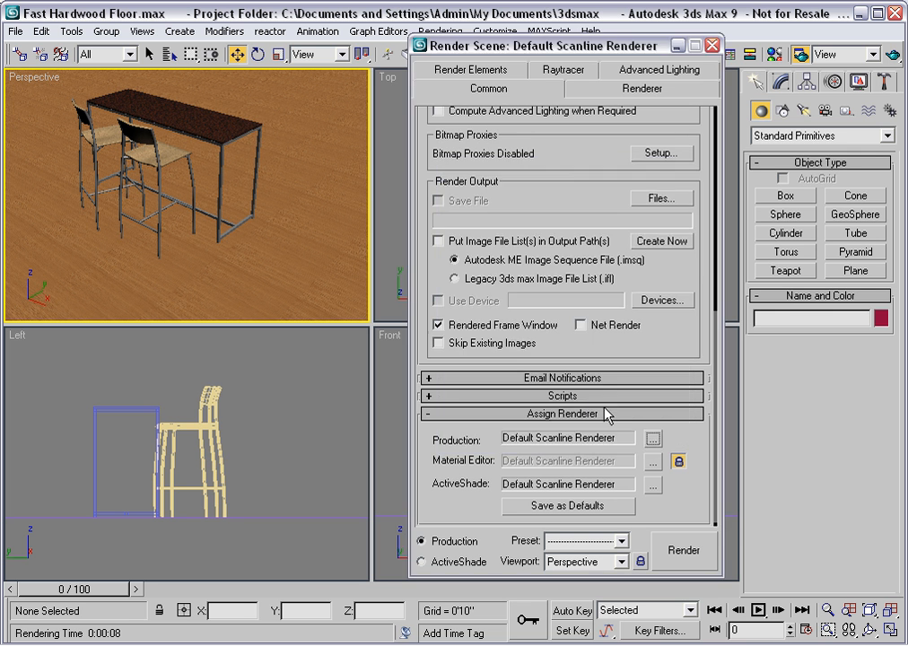
- Set the render output size to 320x240 and render the Perspective view
{"action": "left_click_drag", "start_coordinate": [572, 159], "coordinate": [570, 478]}
{"action": "scroll", "coordinate": [515, 297], "scroll_direction": "up", "scroll_amount": 1}
{"action": "left_click_drag", "start_coordinate": [514, 298], "coordinate": [502, 379]}
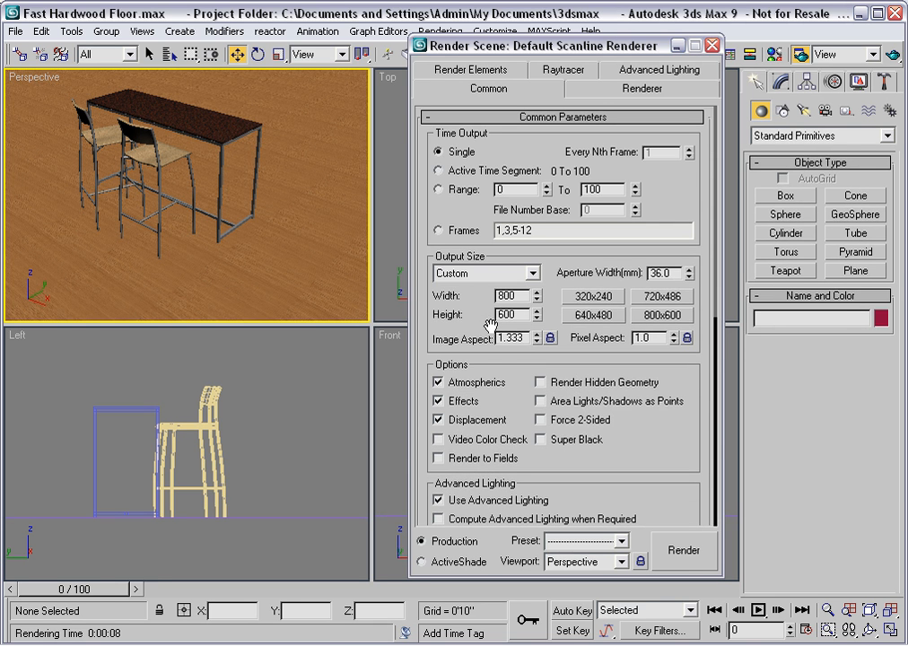
{"action": "left_click", "coordinate": [578, 302]}
{"action": "left_click", "coordinate": [685, 551]}
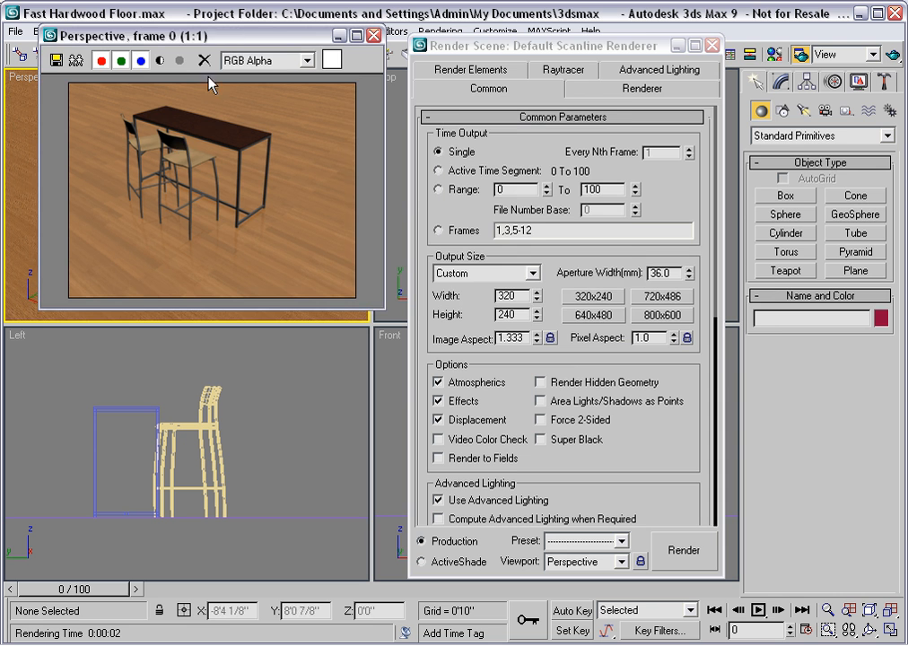
- Inspect the pixel data of the wood floor in the rendered image, then close the rendered frame and render settings
{"action": "right_click_drag", "start_coordinate": [209, 208], "coordinate": [206, 214]}
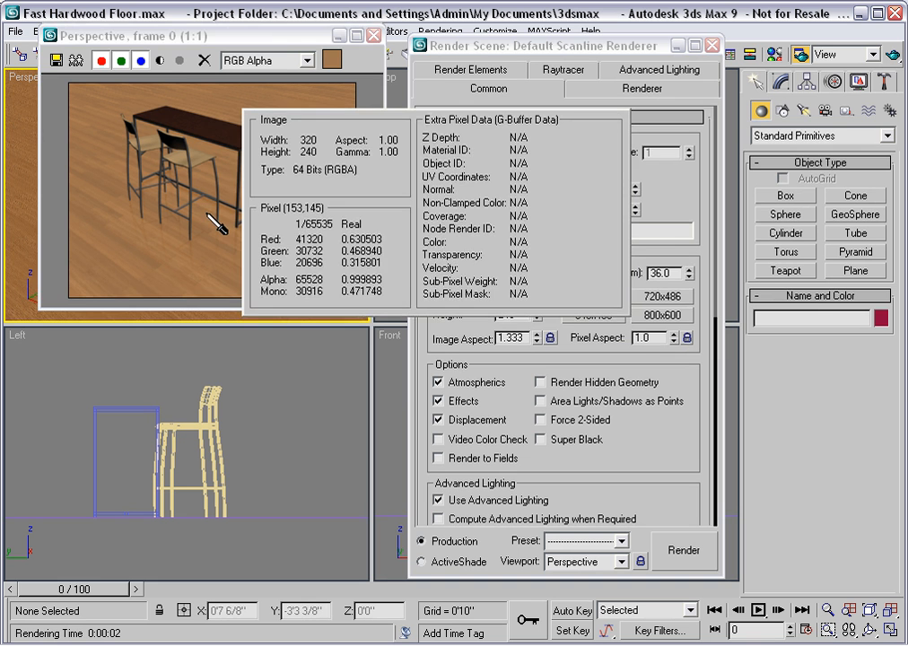
{"action": "right_click_drag", "start_coordinate": [208, 215], "coordinate": [212, 224]}
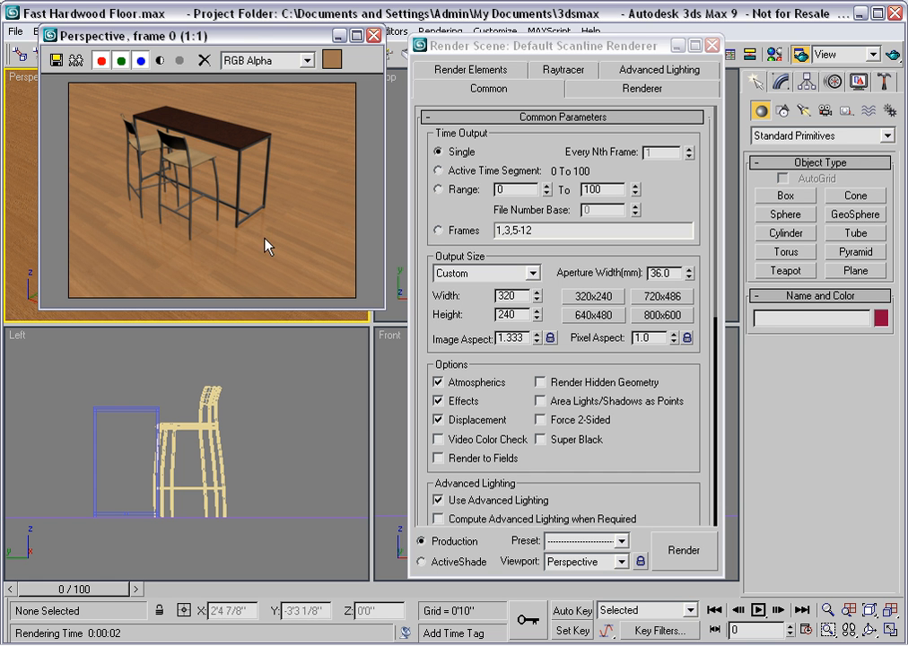
{"action": "left_click", "coordinate": [374, 35]}
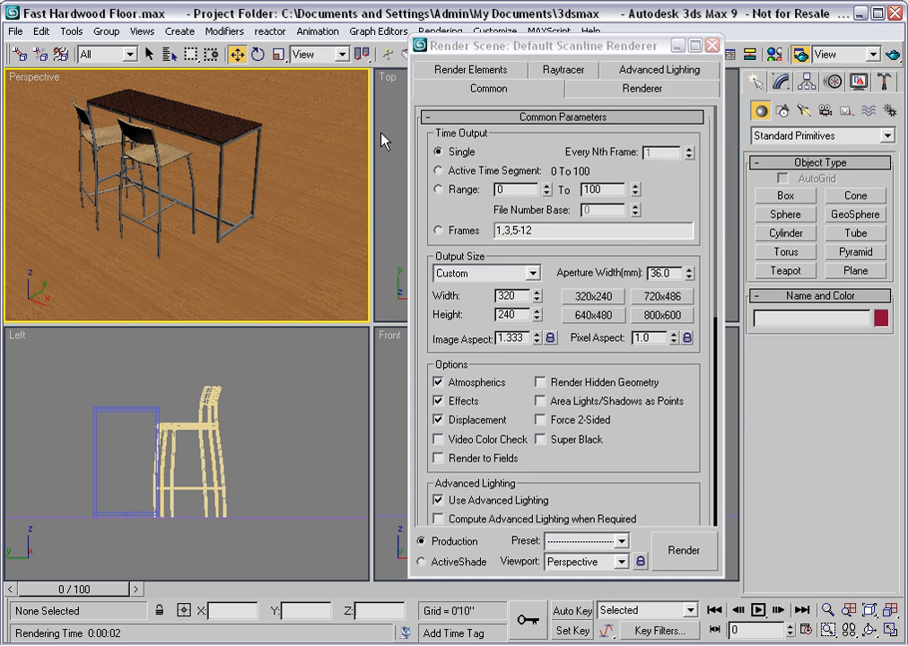
{"action": "left_click", "coordinate": [712, 45]}
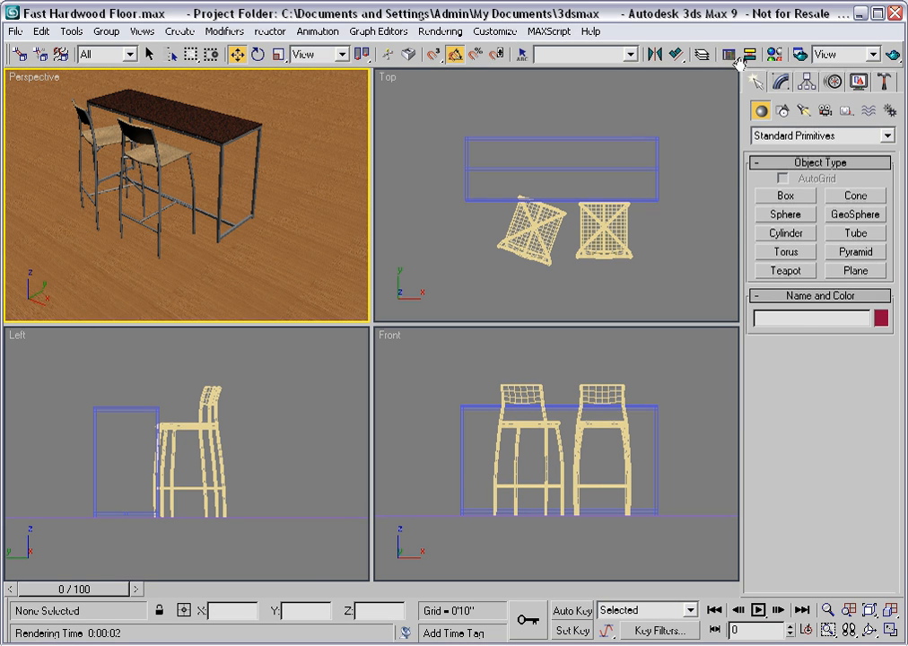
- Switch the Perspective viewport to an ActiveShade view and inspect the furniture legs and floor up close
{"action": "left_click", "coordinate": [893, 56]}
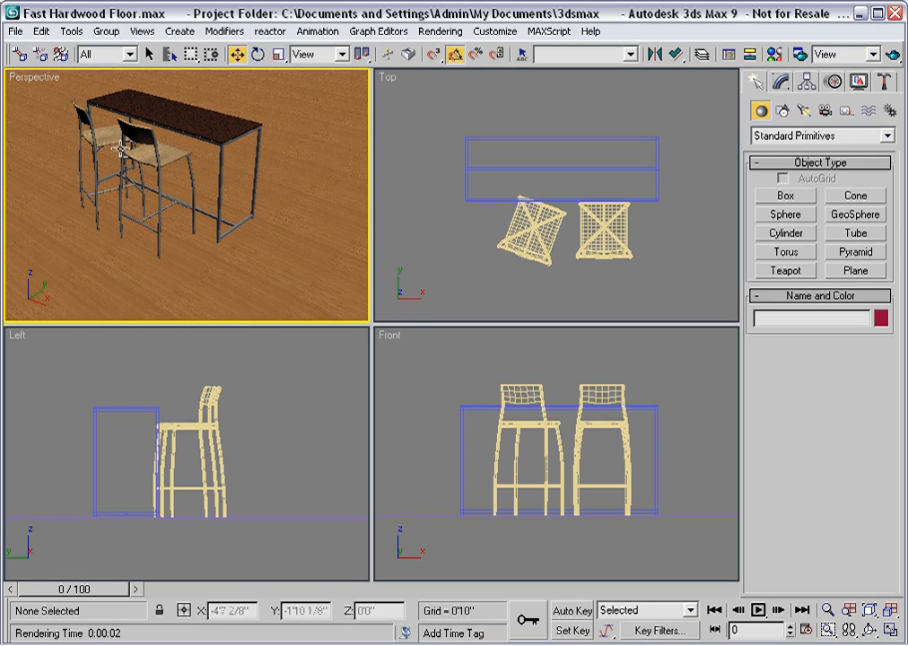
{"action": "right_click", "coordinate": [28, 78]}
{"action": "mouse_move", "coordinate": [53, 90]}
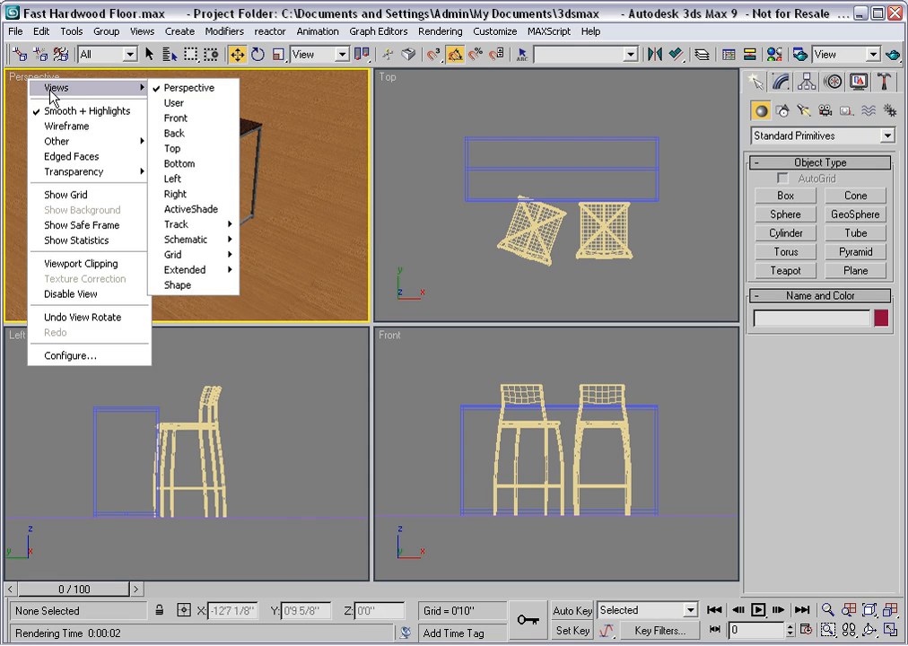
{"action": "left_click", "coordinate": [198, 211]}
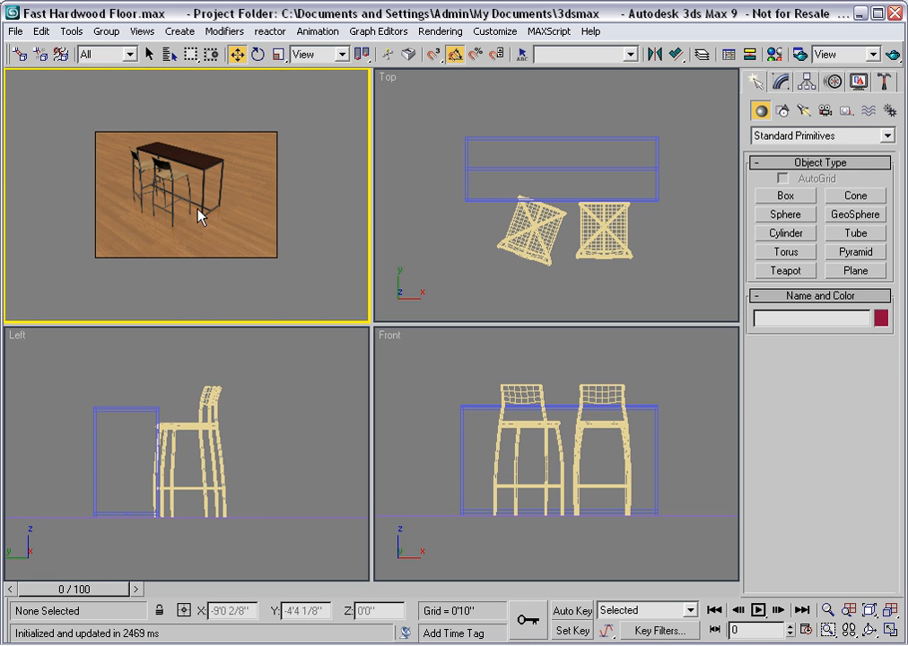
{"action": "scroll", "coordinate": [197, 209], "scroll_direction": "up", "scroll_amount": 1}
{"action": "scroll", "coordinate": [208, 224], "scroll_direction": "up", "scroll_amount": 1}
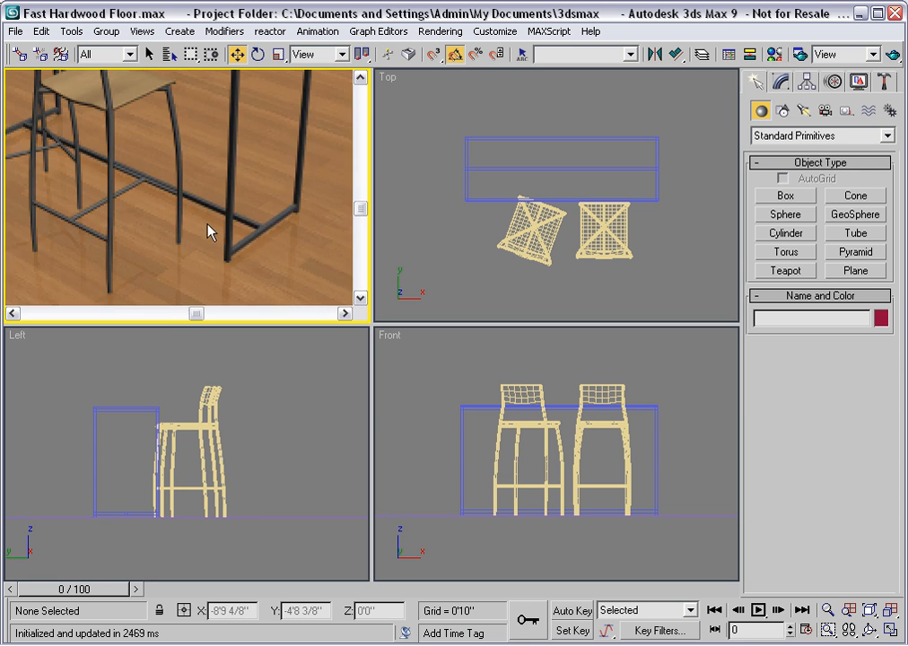
{"action": "scroll", "coordinate": [192, 219], "scroll_direction": "up", "scroll_amount": 1}
{"action": "scroll", "coordinate": [194, 220], "scroll_direction": "up", "scroll_amount": 1}
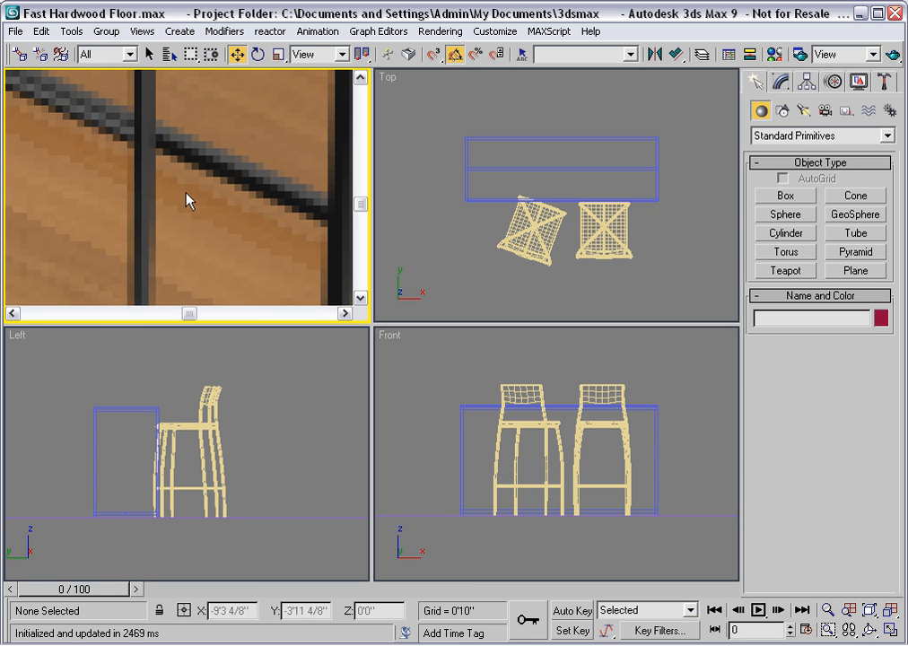
{"action": "scroll", "coordinate": [186, 201], "scroll_direction": "down", "scroll_amount": 5}
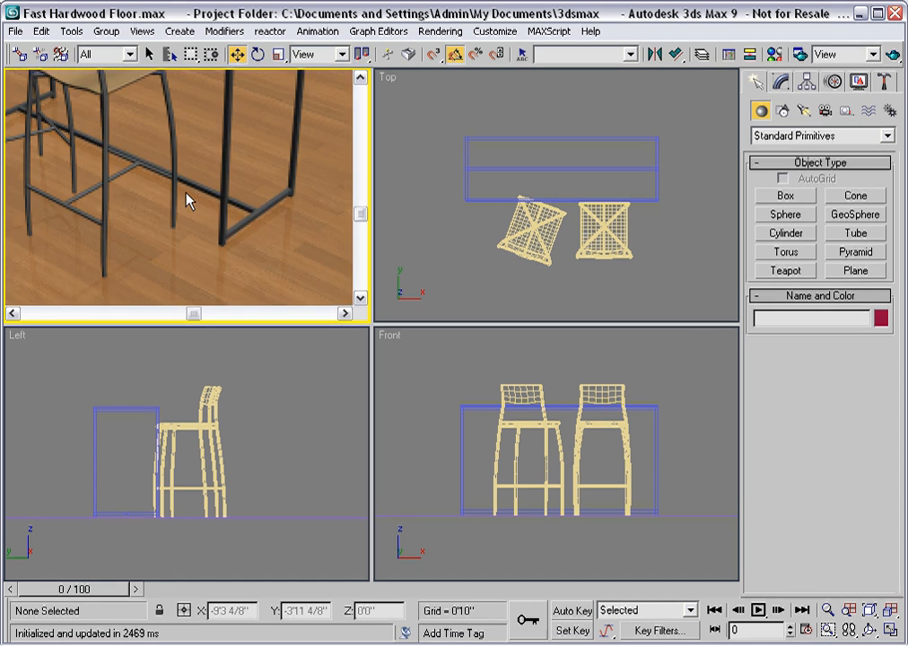
{"action": "scroll", "coordinate": [185, 192], "scroll_direction": "down", "scroll_amount": 1}
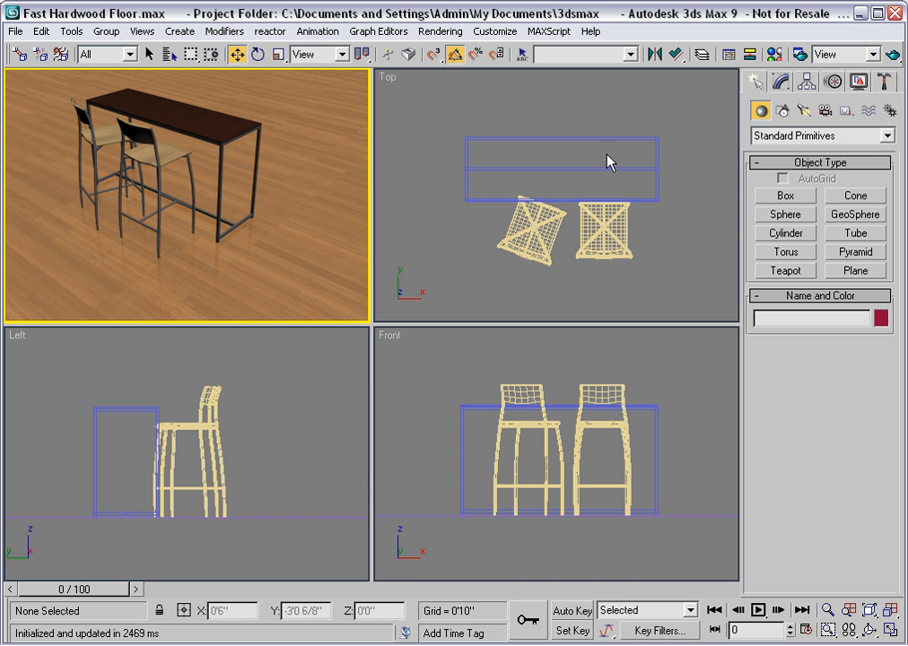
- Set the Reflection amount of the Slow Hardwood Floor material to 40 in the Material Editor
{"action": "left_click", "coordinate": [772, 56]}
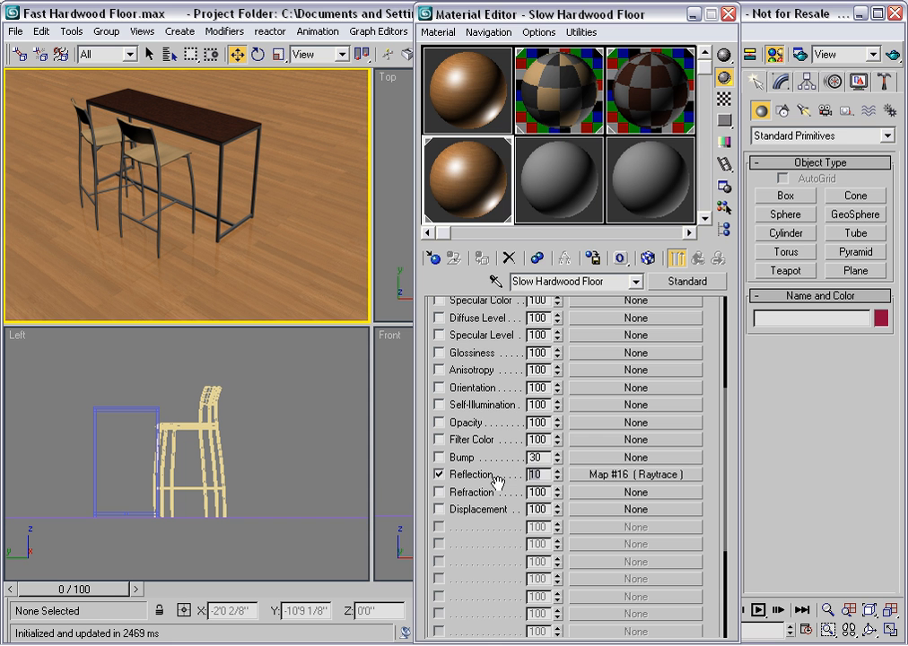
{"action": "type", "text": "4"}
{"action": "key", "text": "Return"}
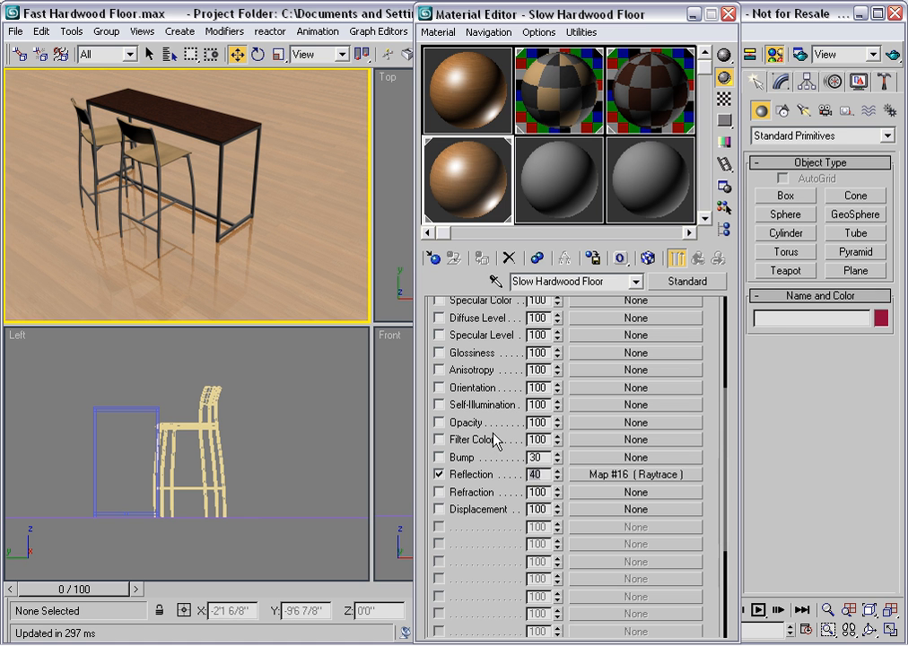
- Set the floor material's Reflection amount back to 10 and close the Material Editor
{"action": "double_click", "coordinate": [535, 474]}
{"action": "type", "text": "1"}
{"action": "key", "text": "Return"}
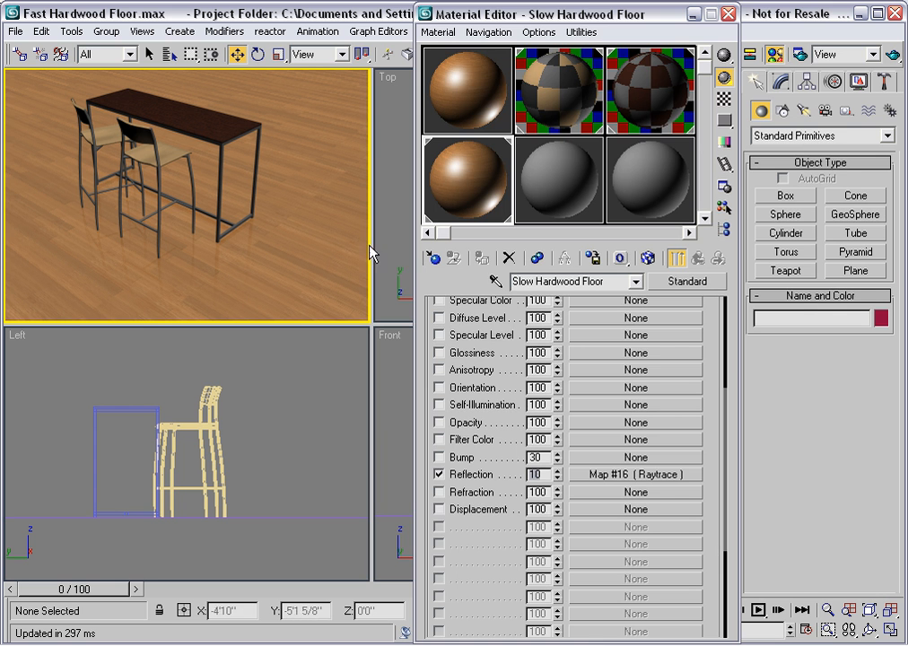
{"action": "left_click", "coordinate": [728, 14]}
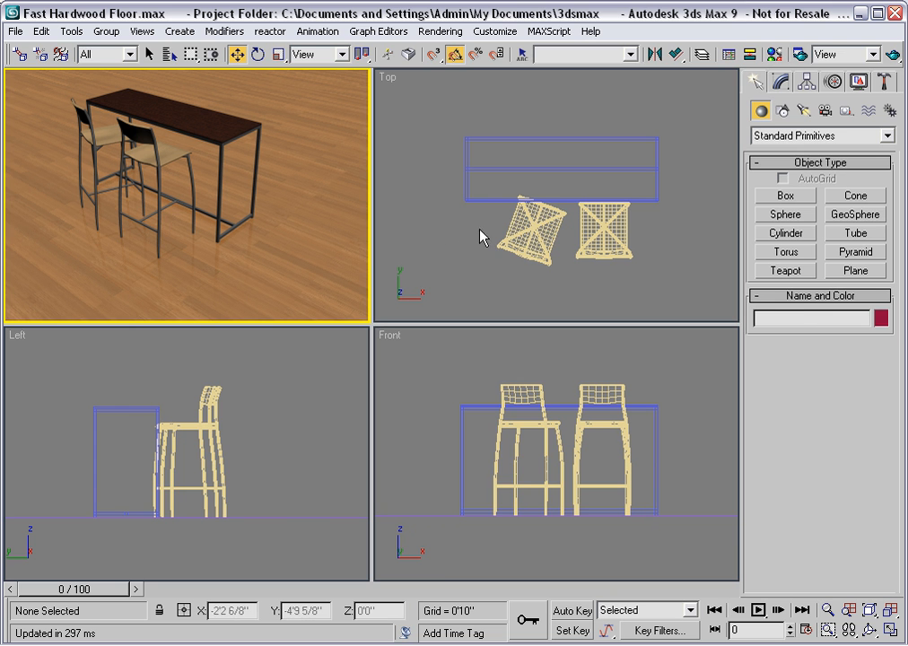
- Move the angled barstool to the opposite side of the table in the Top view and rotate it to 30 degrees about Z
{"action": "left_click", "coordinate": [499, 248]}
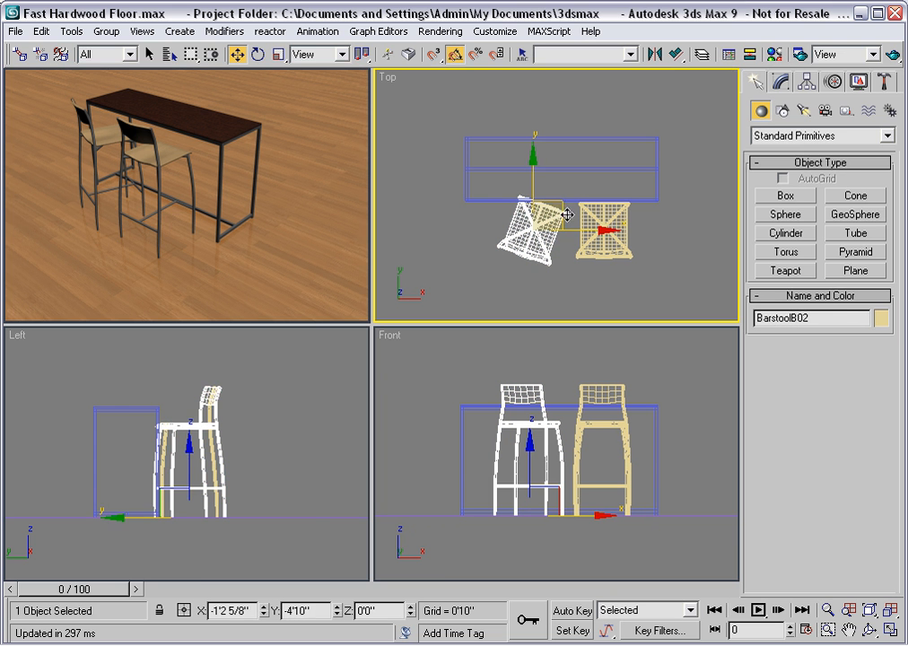
{"action": "left_click_drag", "start_coordinate": [564, 209], "coordinate": [600, 72]}
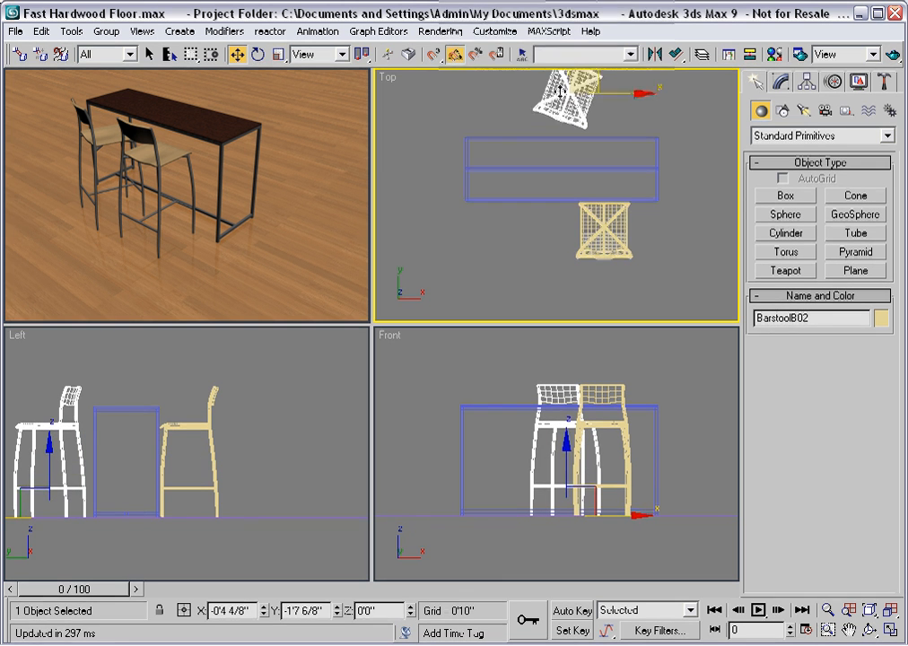
{"action": "right_click", "coordinate": [536, 93]}
{"action": "left_click", "coordinate": [574, 122]}
{"action": "left_click_drag", "start_coordinate": [591, 153], "coordinate": [592, 185]}
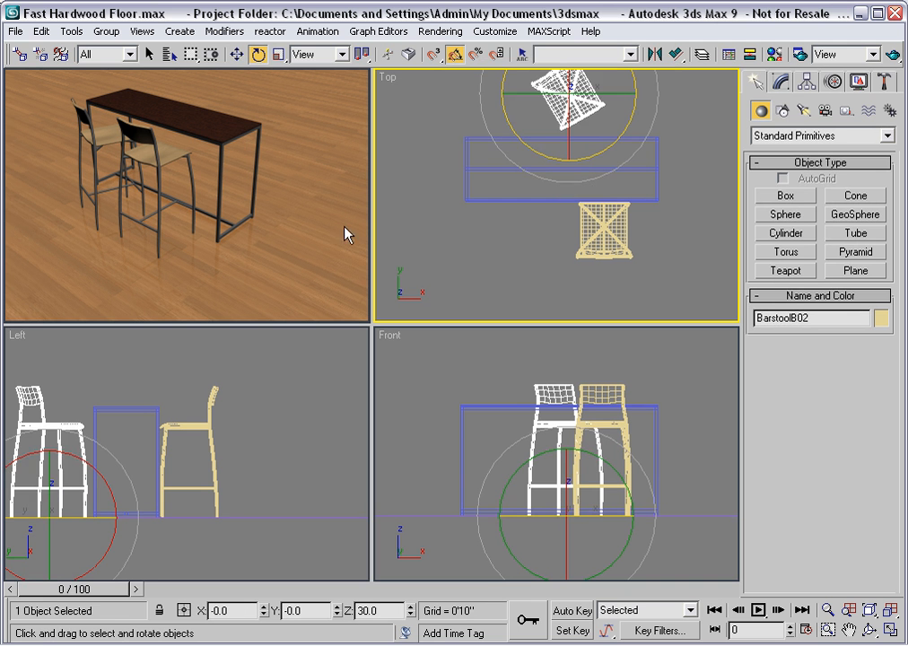
- Deselect the barstool and reinitialize the ActiveShade view to include its new placement
{"action": "left_click", "coordinate": [457, 244]}
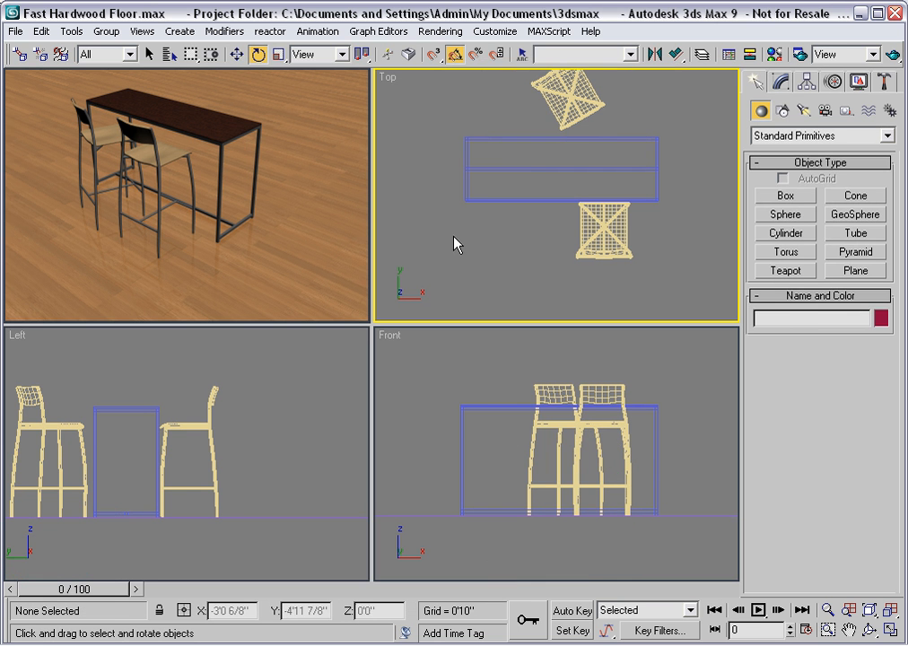
{"action": "right_click", "coordinate": [206, 240]}
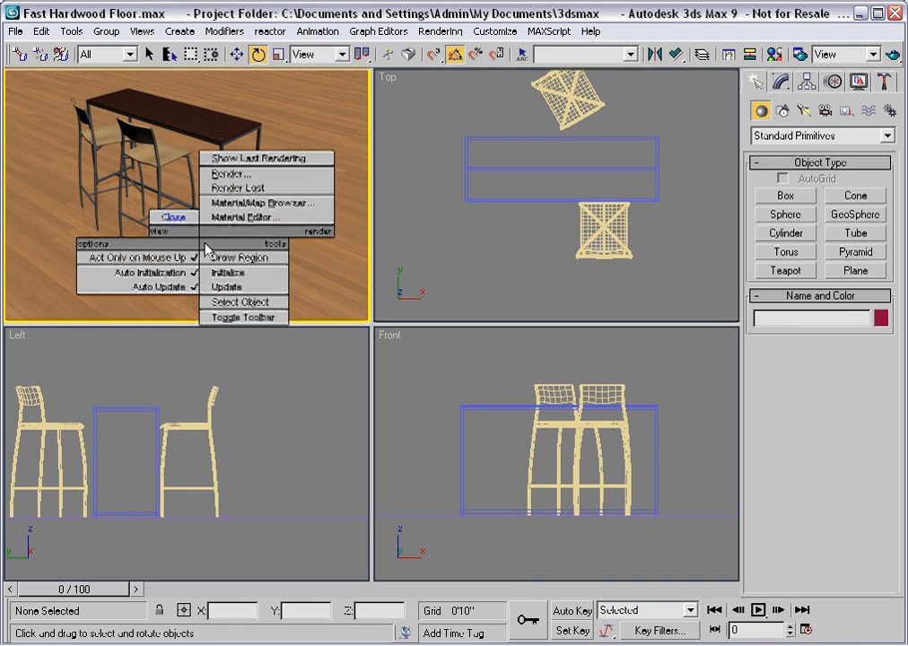
{"action": "left_click", "coordinate": [250, 273]}
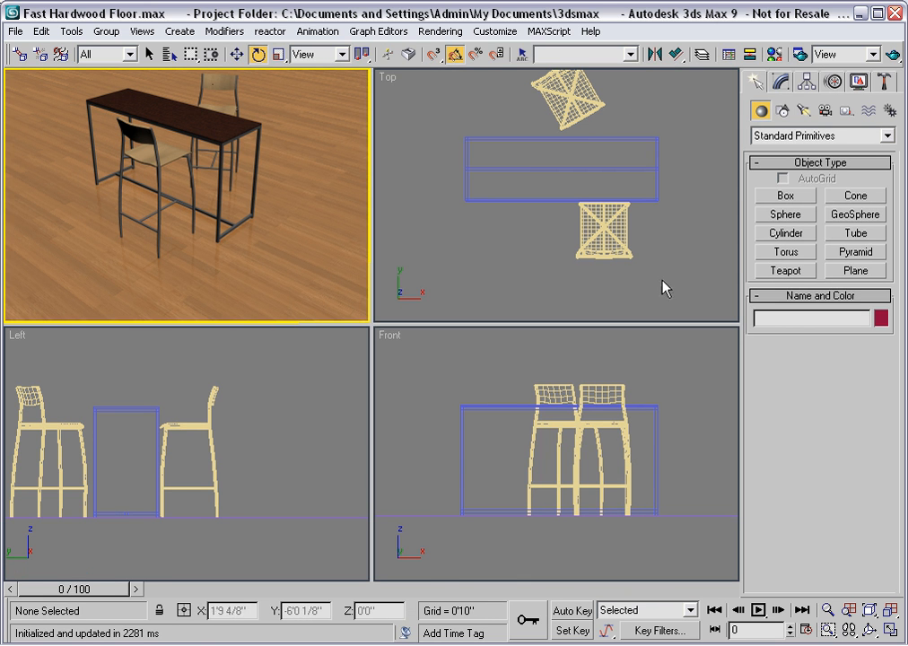
- Create a teapot with a radius of about 4 inches on the tabletop using AutoGrid, and turn AutoGrid off
{"action": "left_click", "coordinate": [786, 270]}
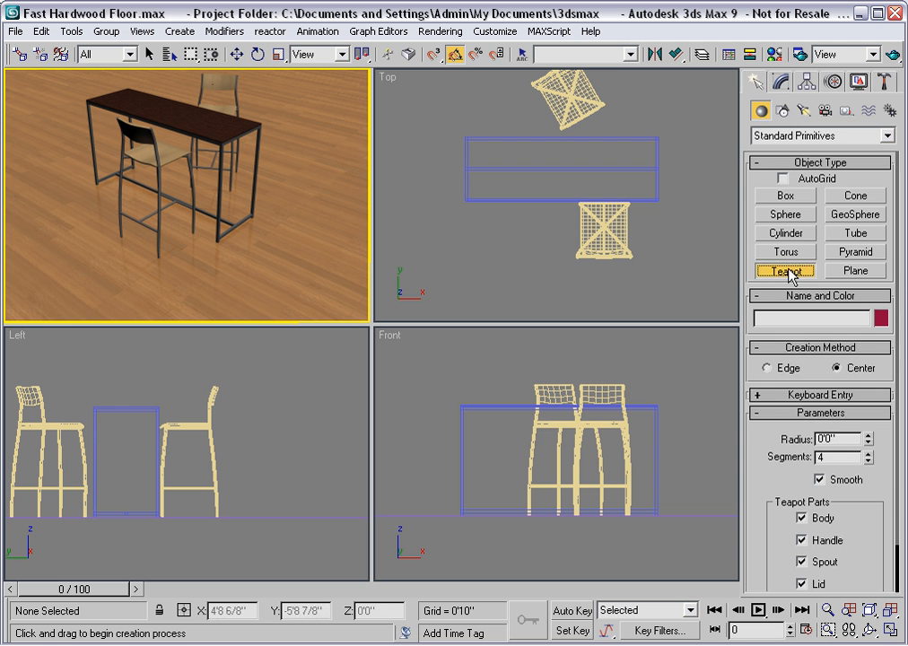
{"action": "left_click", "coordinate": [784, 180]}
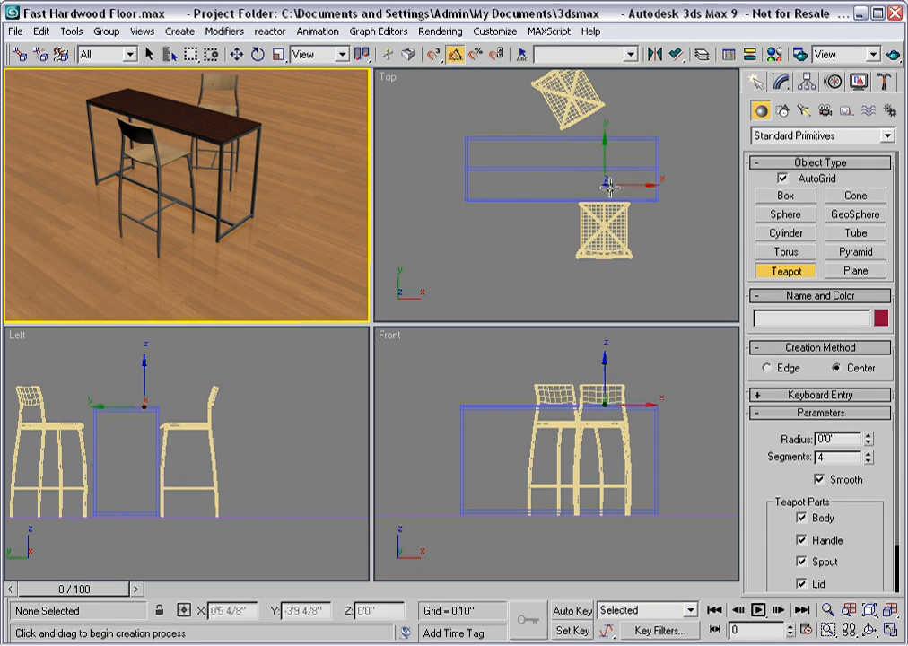
{"action": "left_click", "coordinate": [553, 172]}
{"action": "left_click_drag", "start_coordinate": [553, 172], "coordinate": [558, 176]}
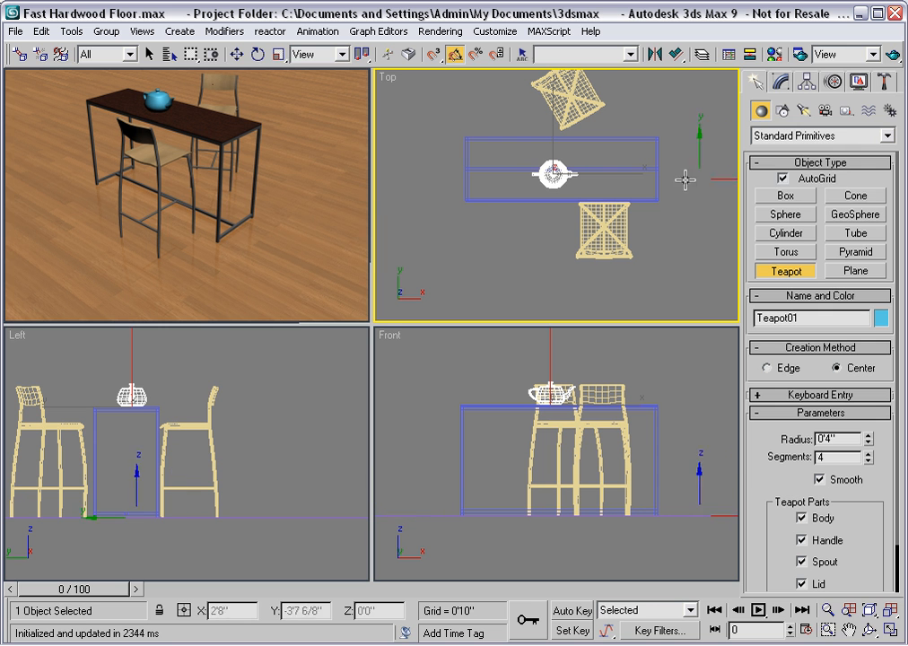
{"action": "left_click", "coordinate": [779, 178]}
- Close the ActiveShade view and shrink the Perspective viewport to roughly half its width and two thirds of its height
{"action": "right_click", "coordinate": [288, 185]}
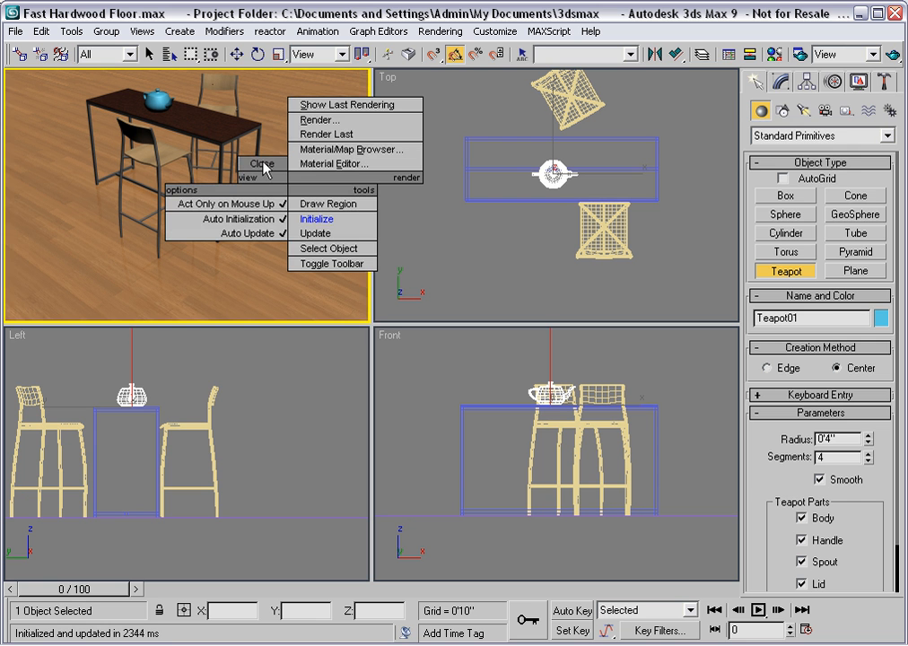
{"action": "left_click", "coordinate": [259, 166]}
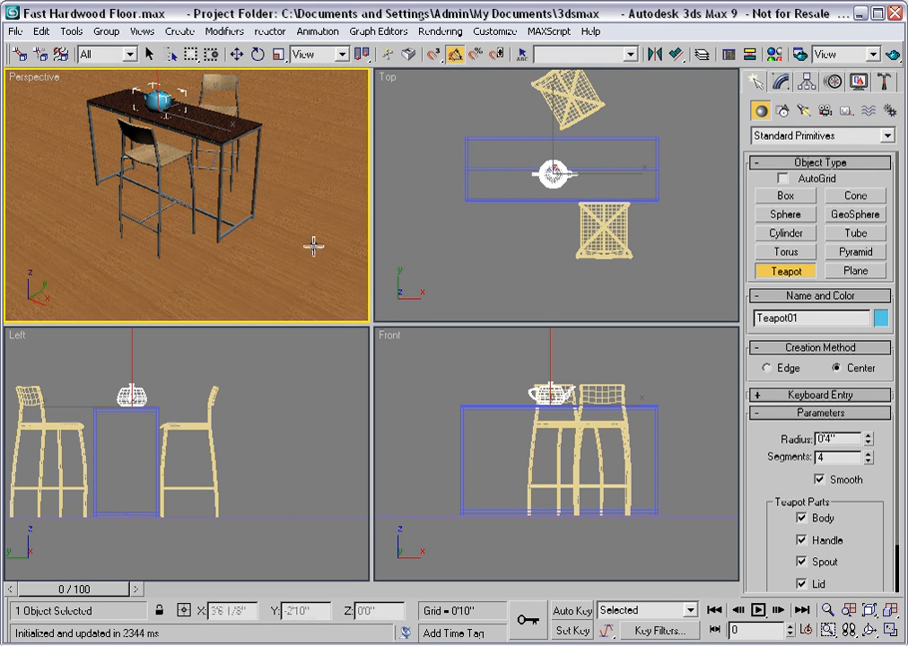
{"action": "left_click_drag", "start_coordinate": [371, 325], "coordinate": [208, 223]}
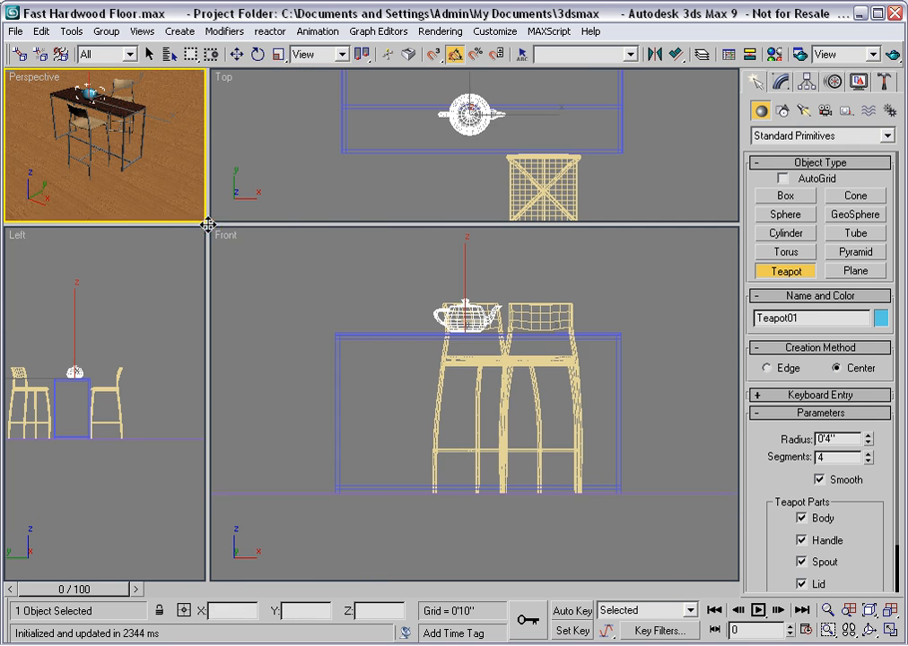
- Switch the reduced Perspective viewport to an ActiveShade view
{"action": "right_click", "coordinate": [27, 78]}
{"action": "mouse_move", "coordinate": [126, 87]}
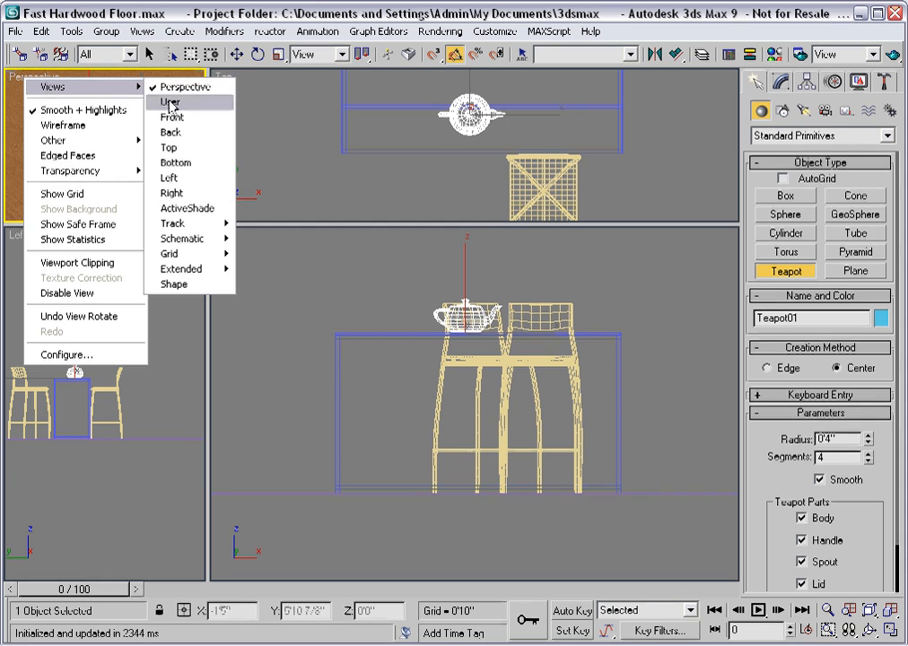
{"action": "left_click", "coordinate": [197, 209]}
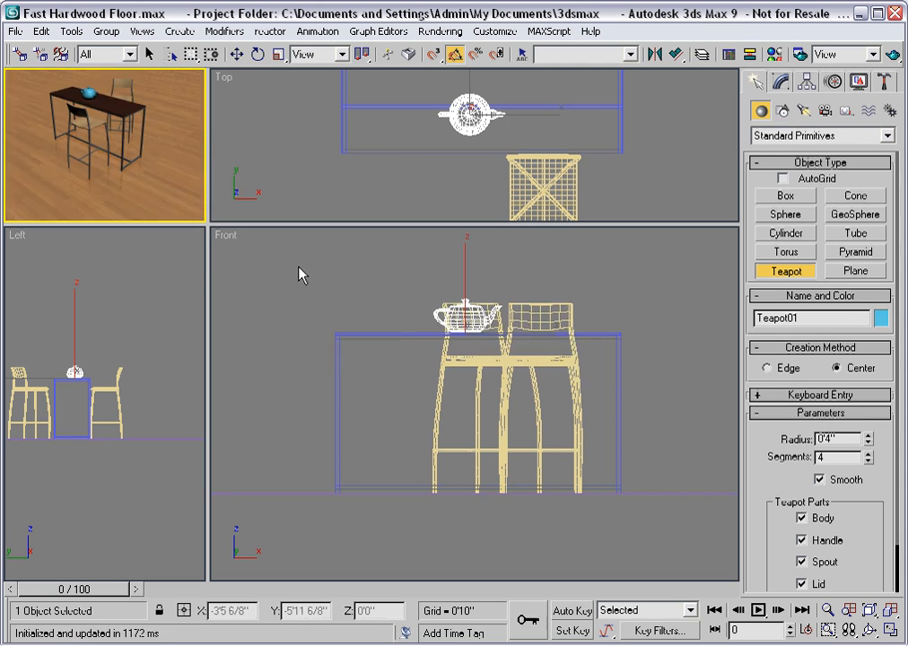